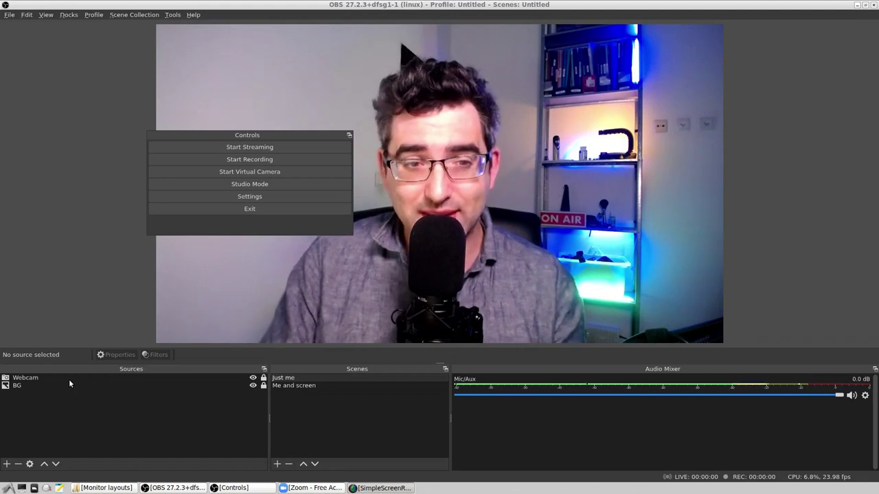
- Review the Webcam source's properties, then close them without changes
right_click(118, 378)
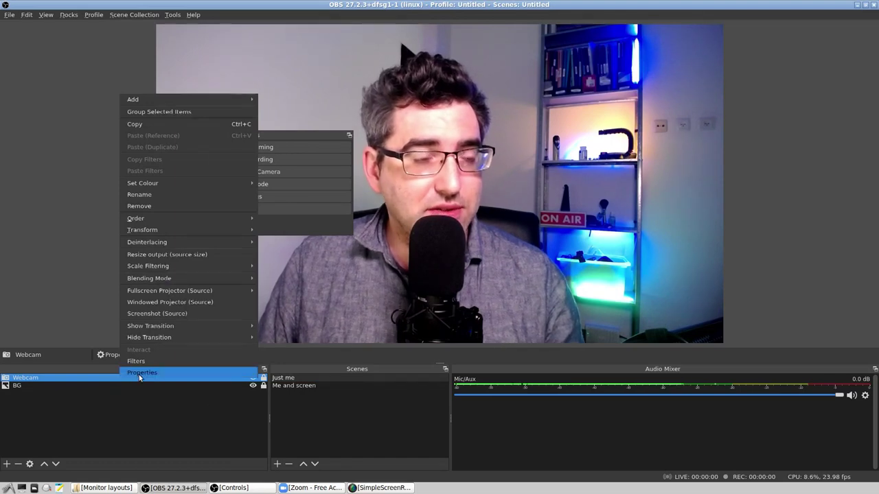
left_click(139, 374)
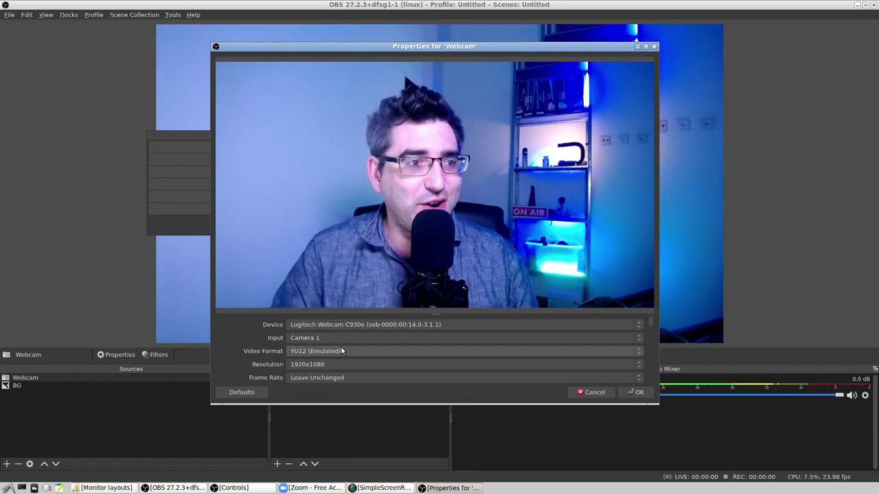
scroll(428, 351, "down", 2)
scroll(430, 352, "down", 3)
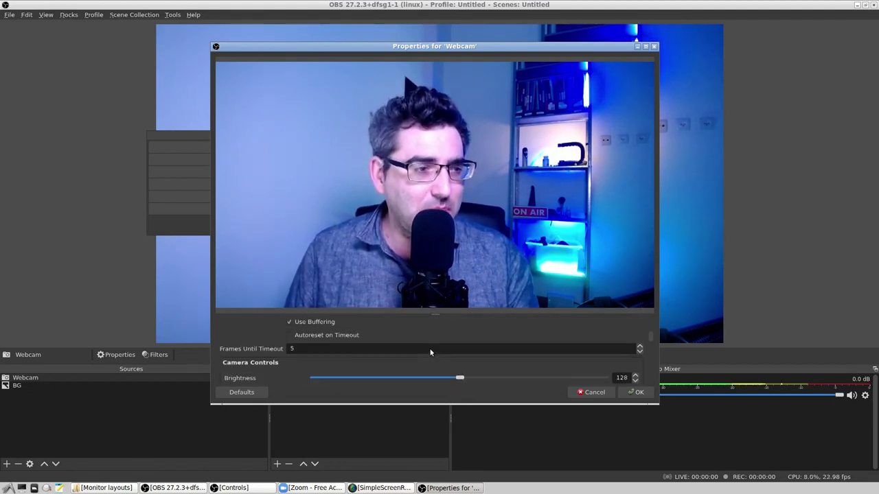
left_click(640, 394)
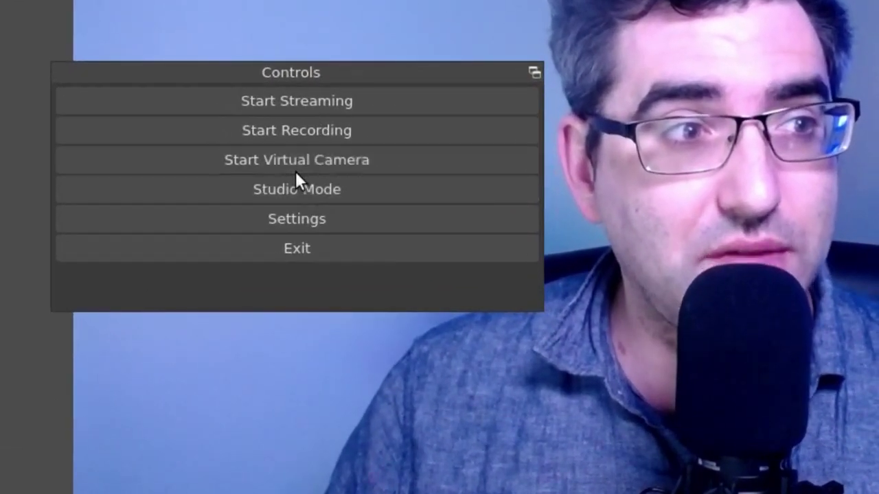
- Start the OBS Virtual Camera, authorising it with the administrator password
left_click(295, 171)
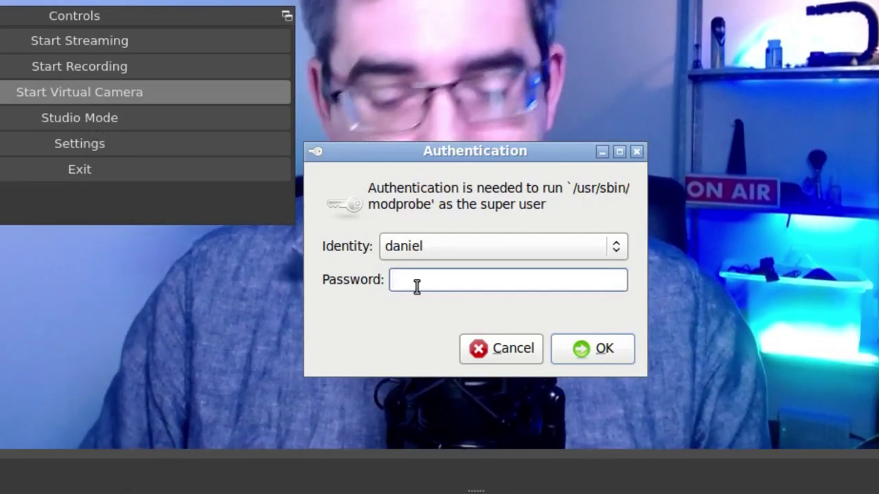
type("••••••••••")
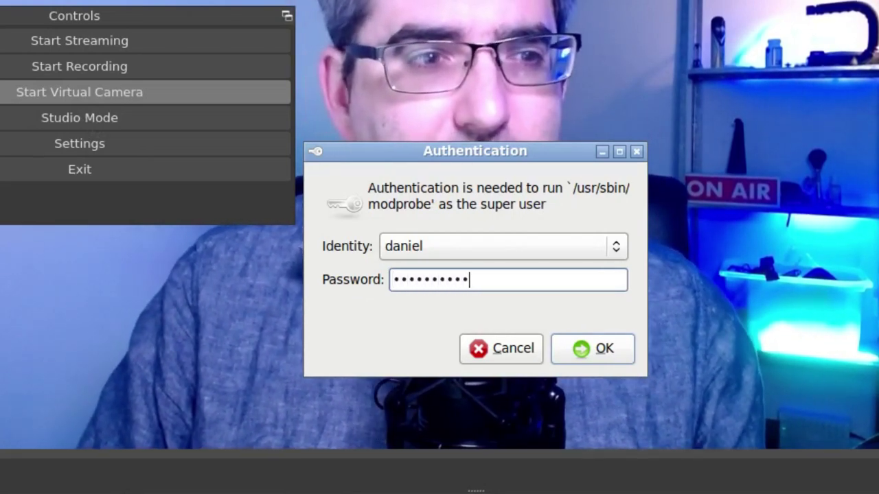
key("Return")
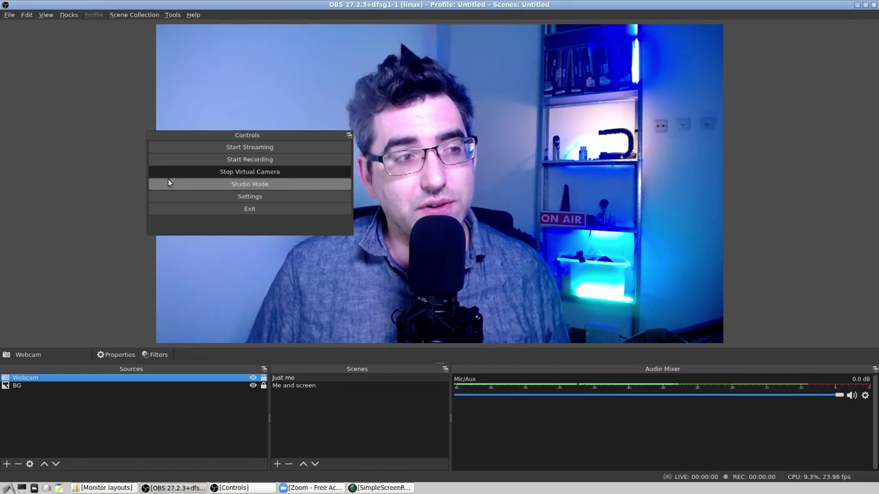
- Start a new Zoom meeting, join with computer audio, and enlarge the window
left_click(296, 488)
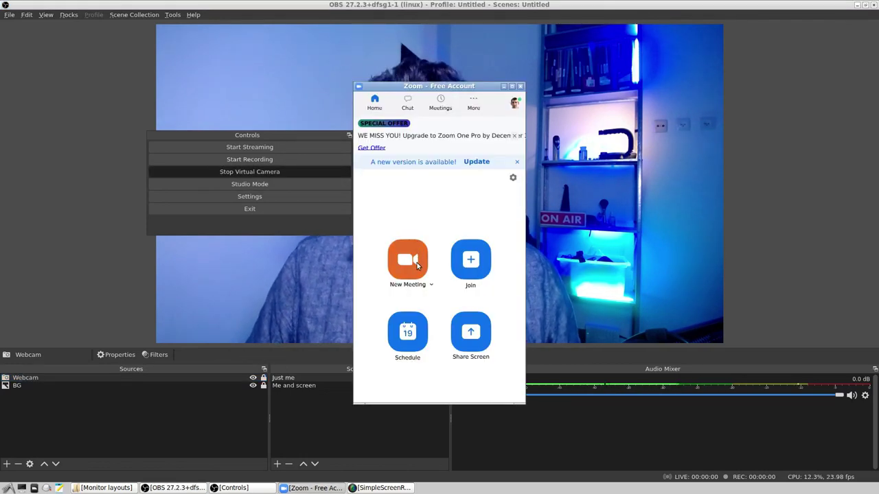
left_click(417, 266)
left_click_drag(501, 56, 459, 2)
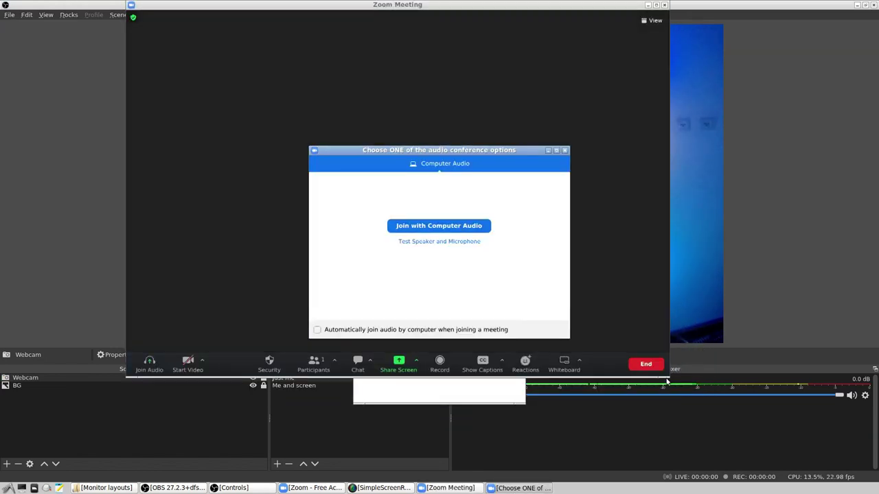
left_click(666, 381)
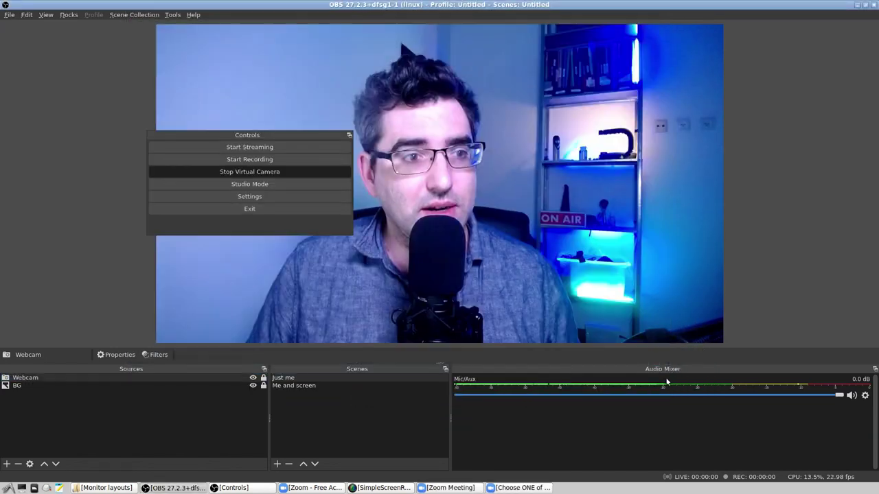
left_click(506, 488)
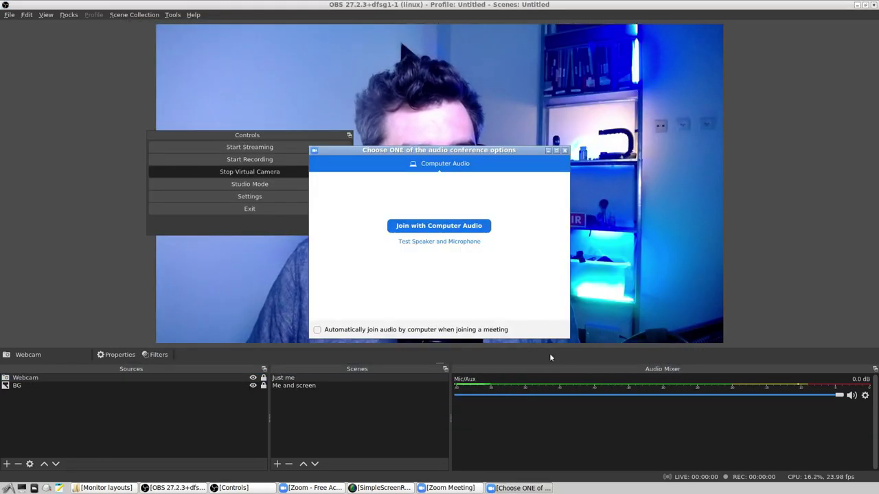
left_click(460, 226)
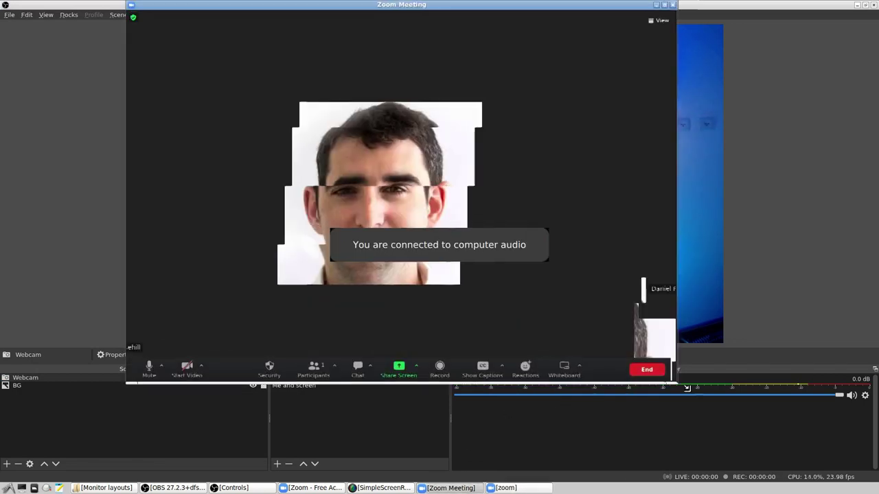
left_click_drag(656, 374, 729, 391)
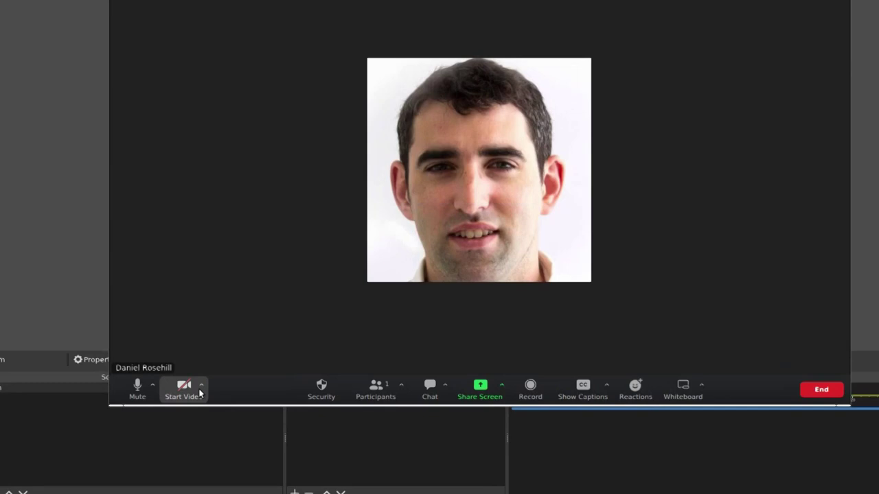
- Choose OBS Virtual Camera as the meeting camera and start sending video
left_click(200, 388)
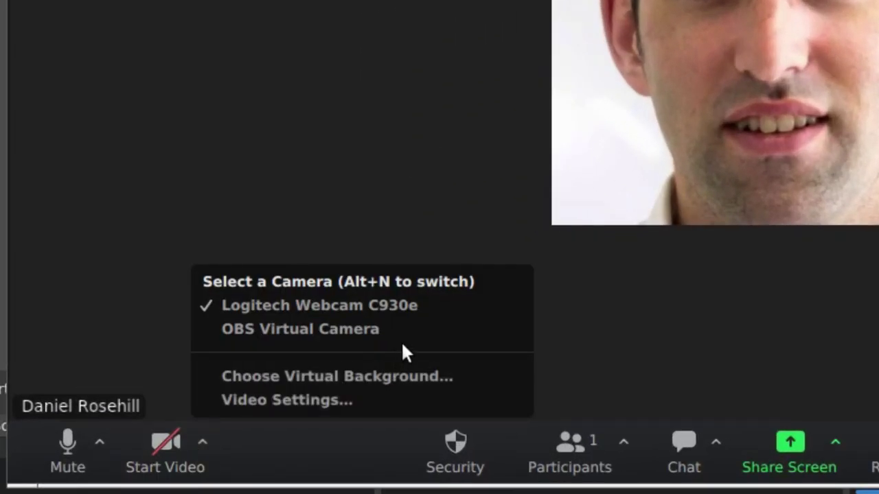
left_click(359, 332)
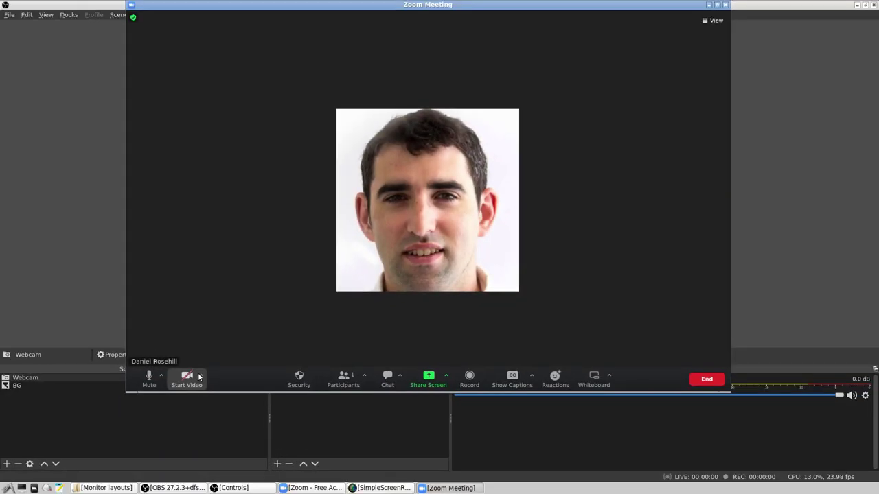
left_click(200, 377)
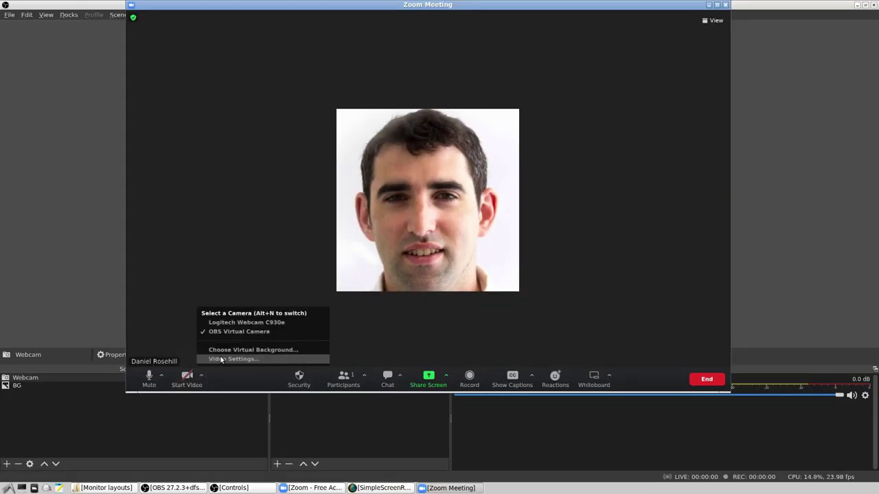
left_click(245, 386)
left_click(183, 386)
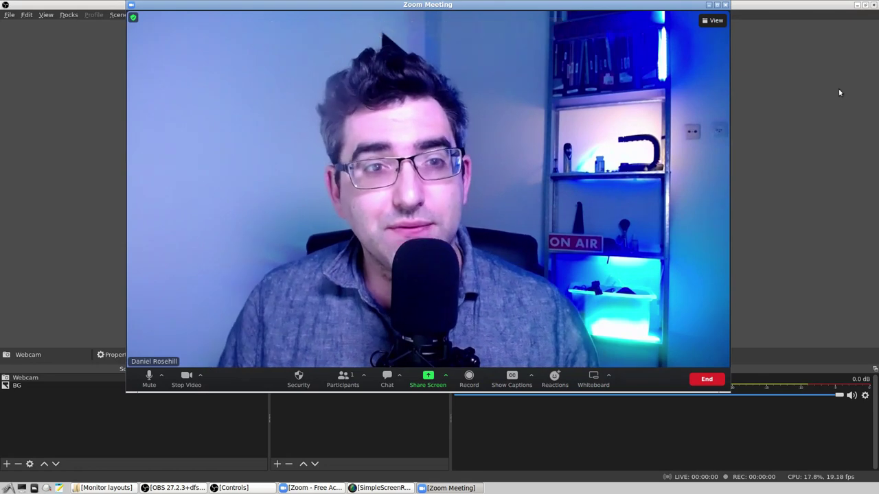
left_click(175, 487)
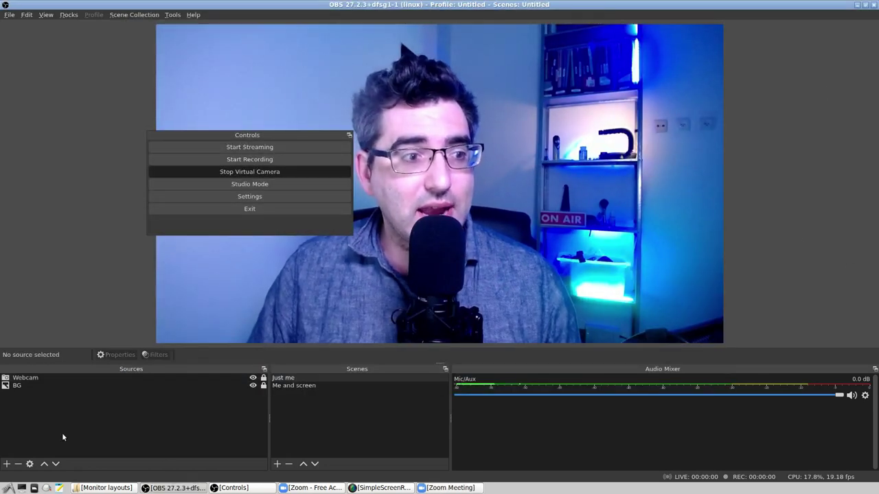
- Enable 'White Balance Temperature, Auto' in the Webcam source's camera controls
right_click(61, 378)
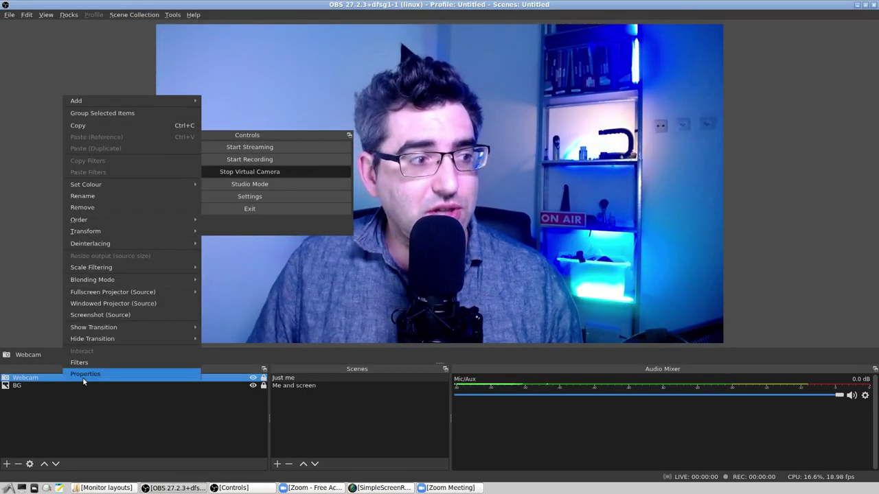
left_click(83, 374)
scroll(384, 358, "down", 3)
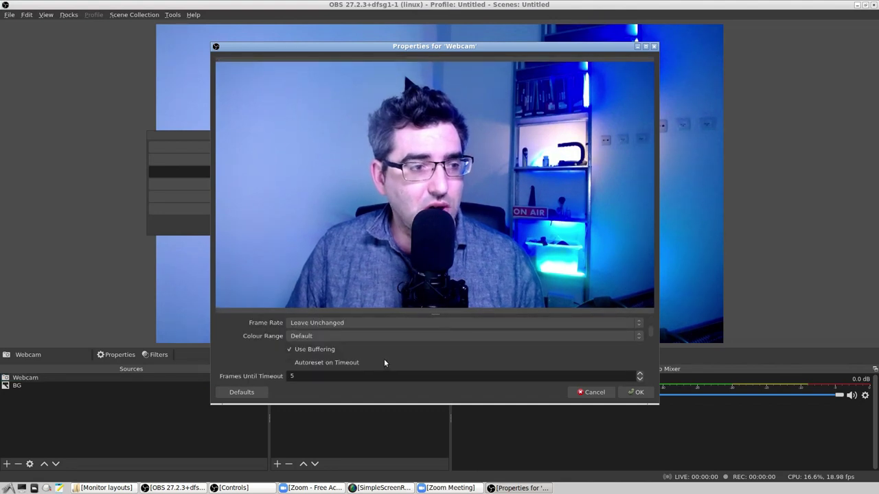
scroll(354, 353, "down", 3)
scroll(354, 352, "down", 3)
scroll(354, 353, "down", 2)
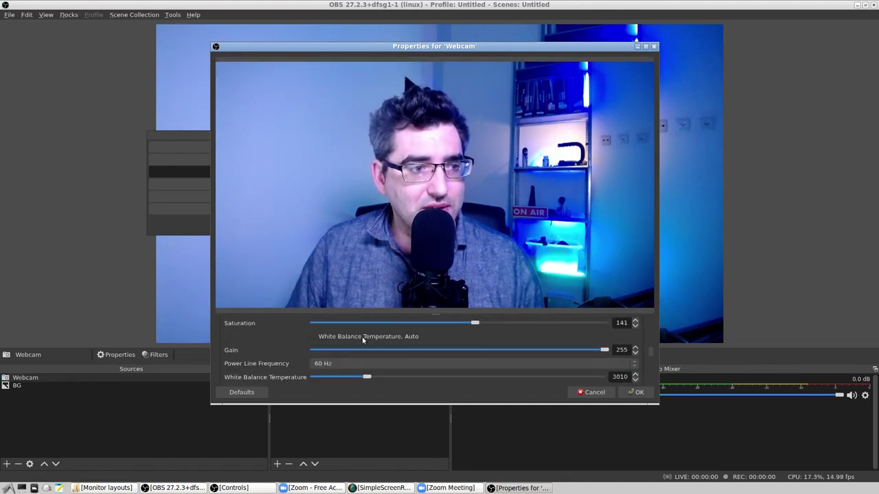
left_click(361, 336)
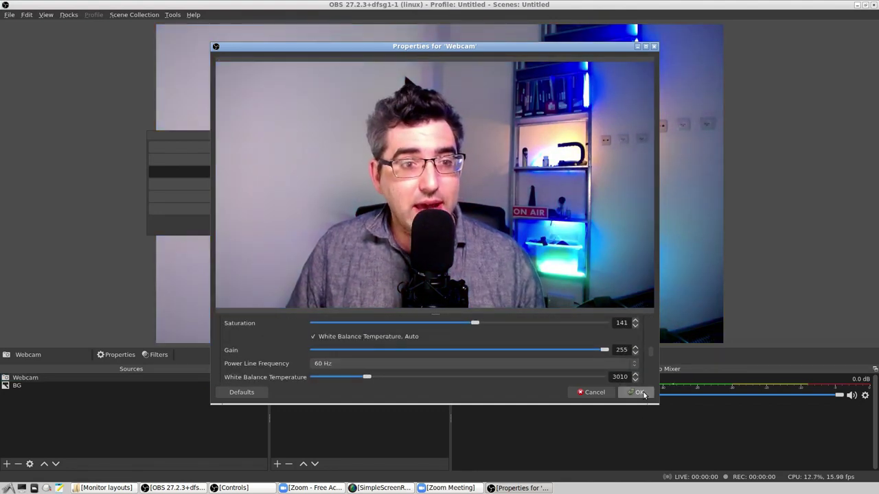
left_click(635, 392)
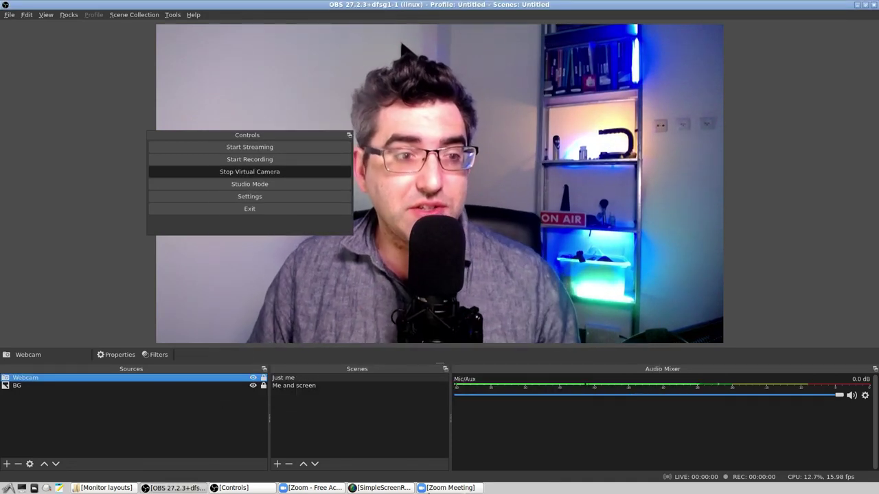
left_click(475, 489)
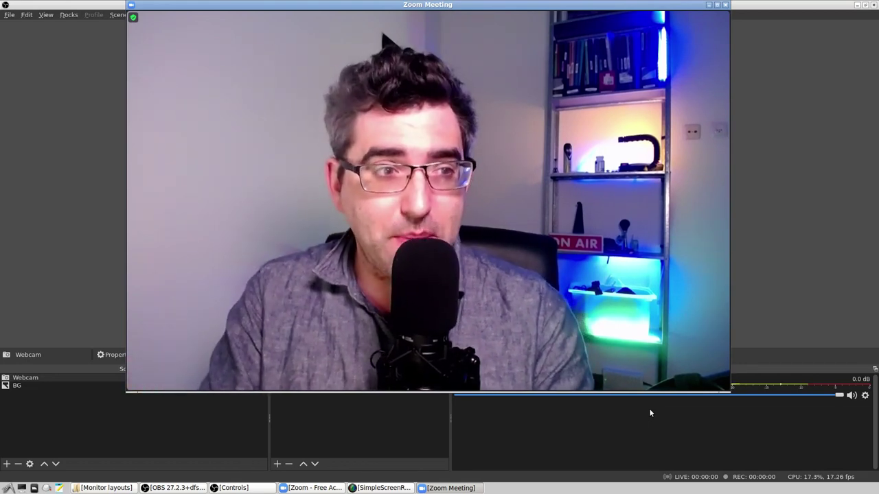
mouse_move(688, 427)
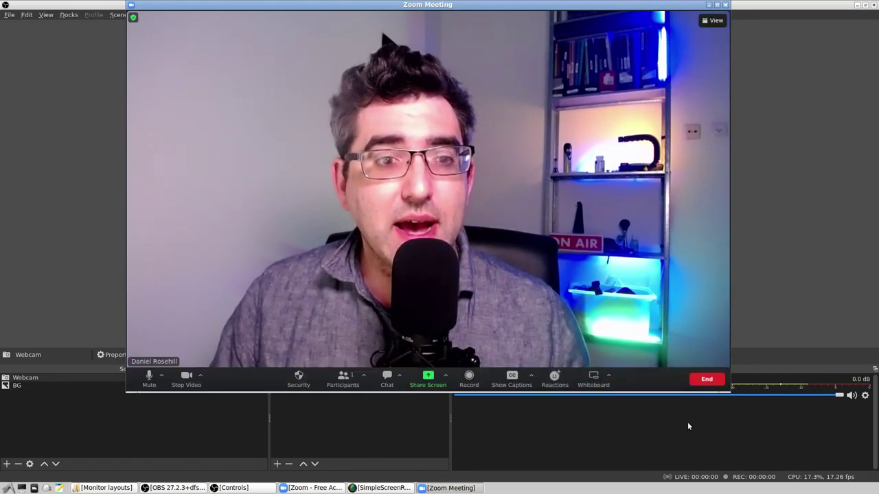
- Minimise the Zoom Meeting window to its floating preview
left_click(710, 6)
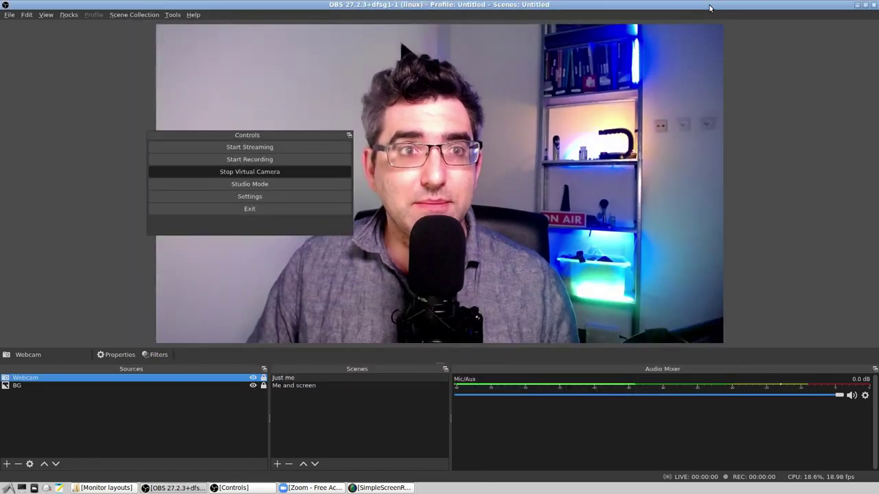